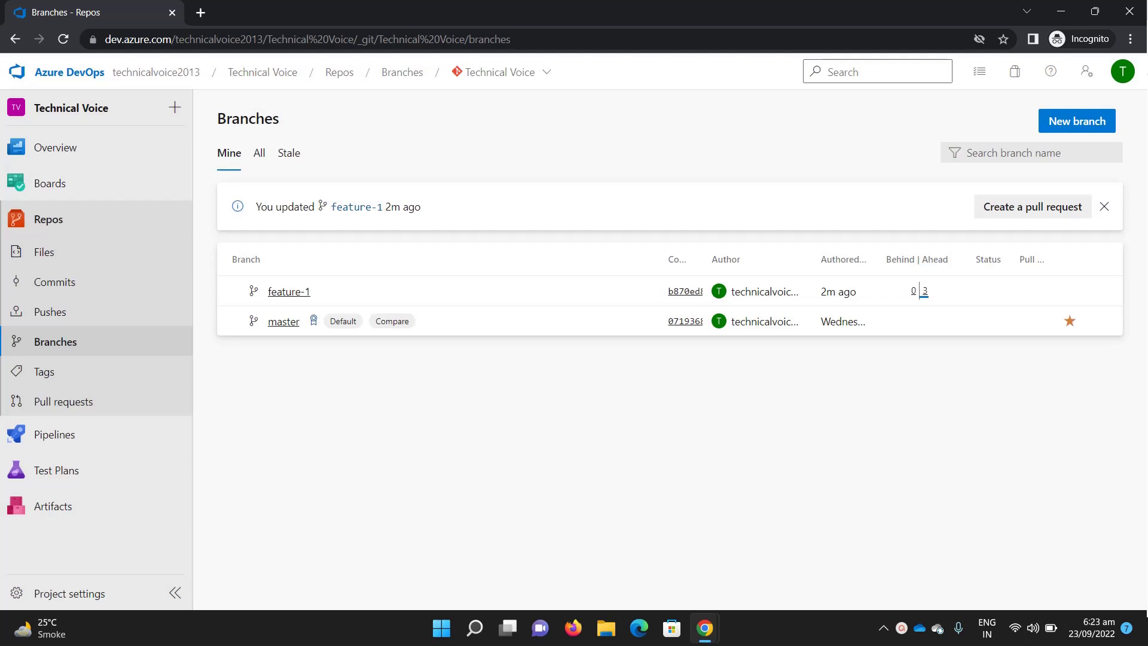
# Open the feature-1 branch files and view its commit history.
pyautogui.click(289, 291)
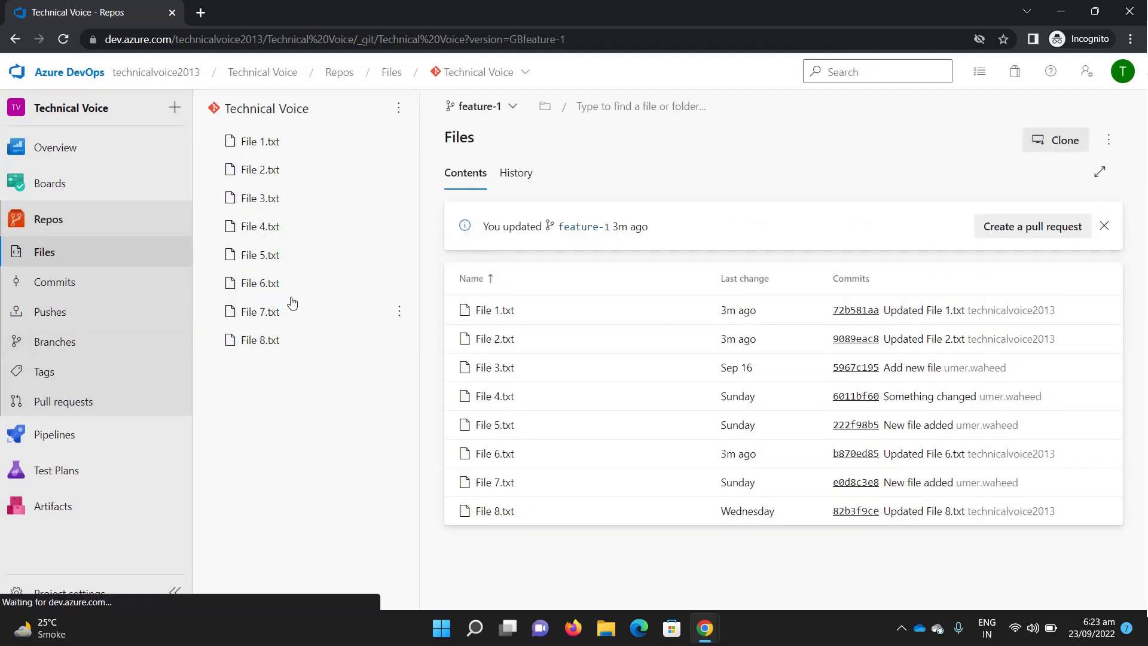
pyautogui.click(516, 176)
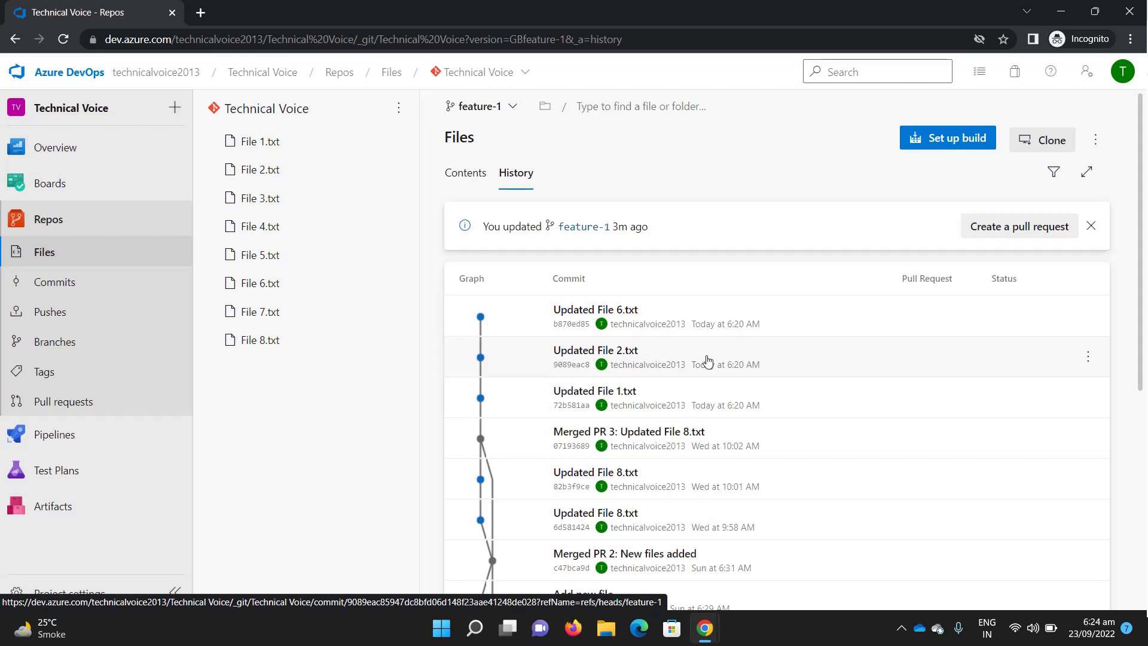
# Open the 'Updated File 2.txt' commit from the feature-1 history.
pyautogui.click(635, 358)
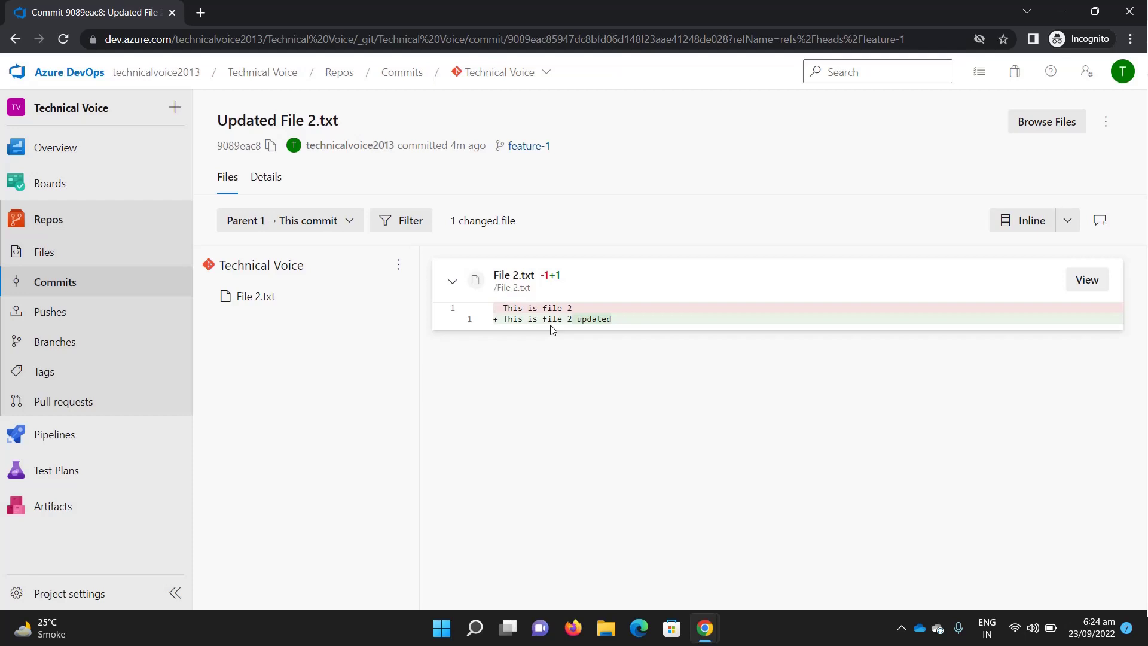
pyautogui.click(81, 337)
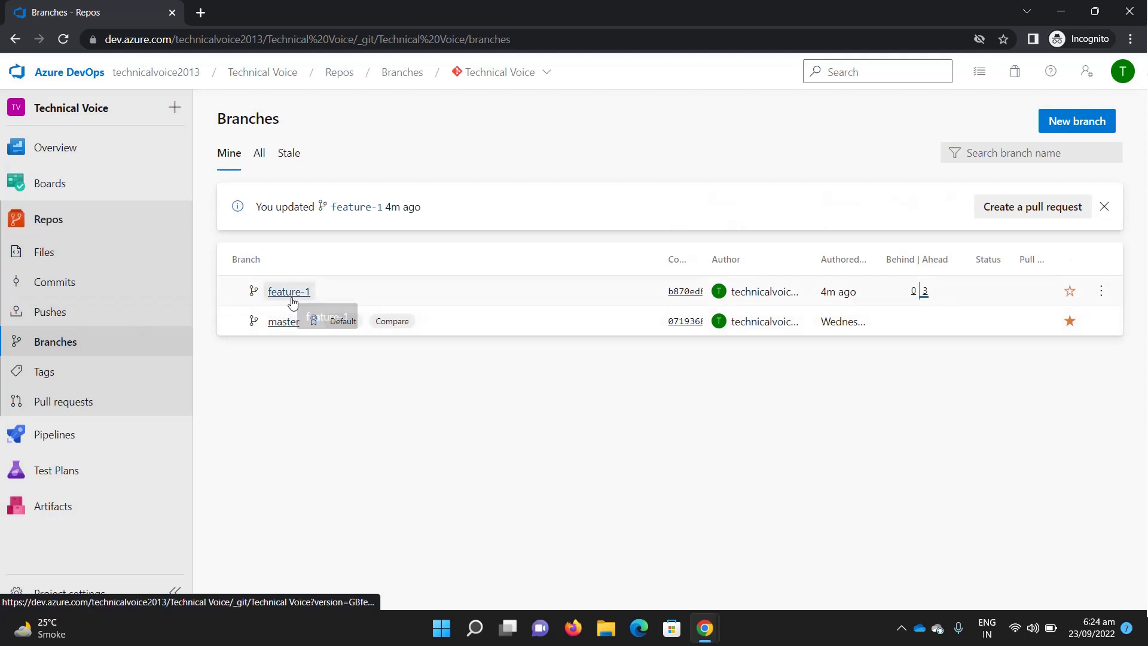
pyautogui.click(289, 292)
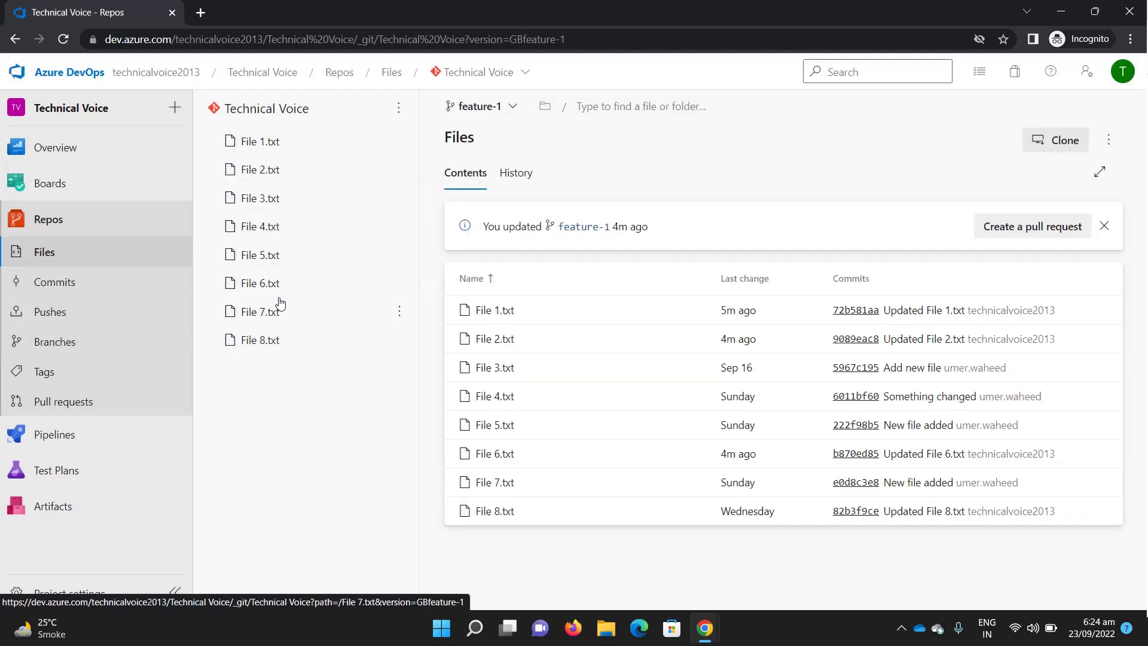
pyautogui.click(507, 177)
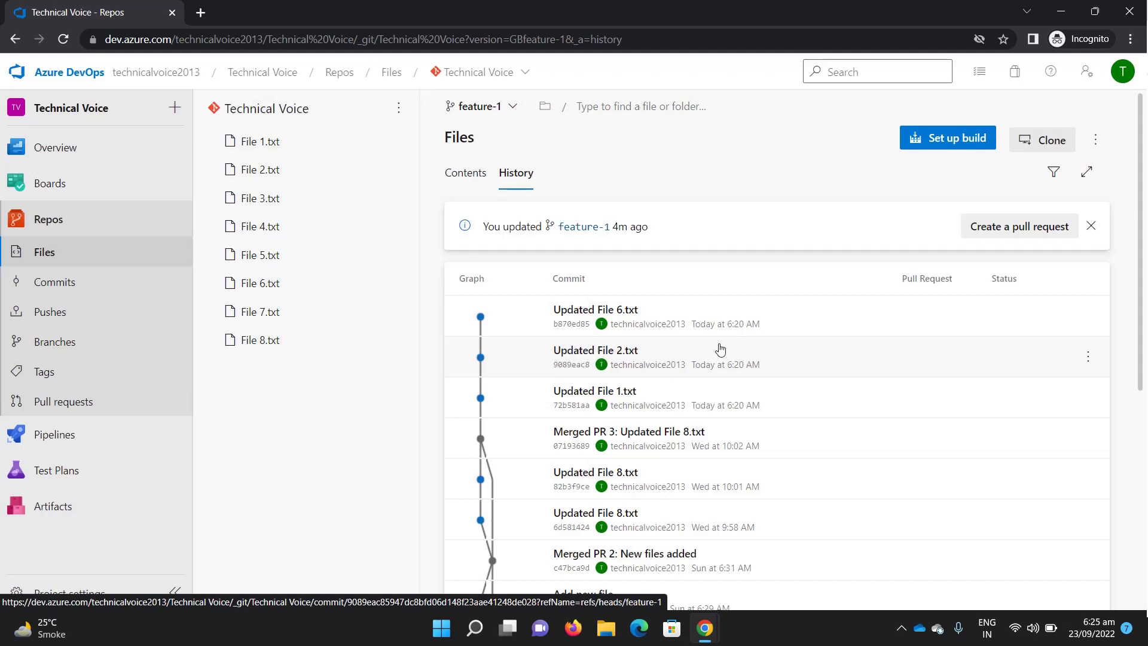
pyautogui.click(581, 358)
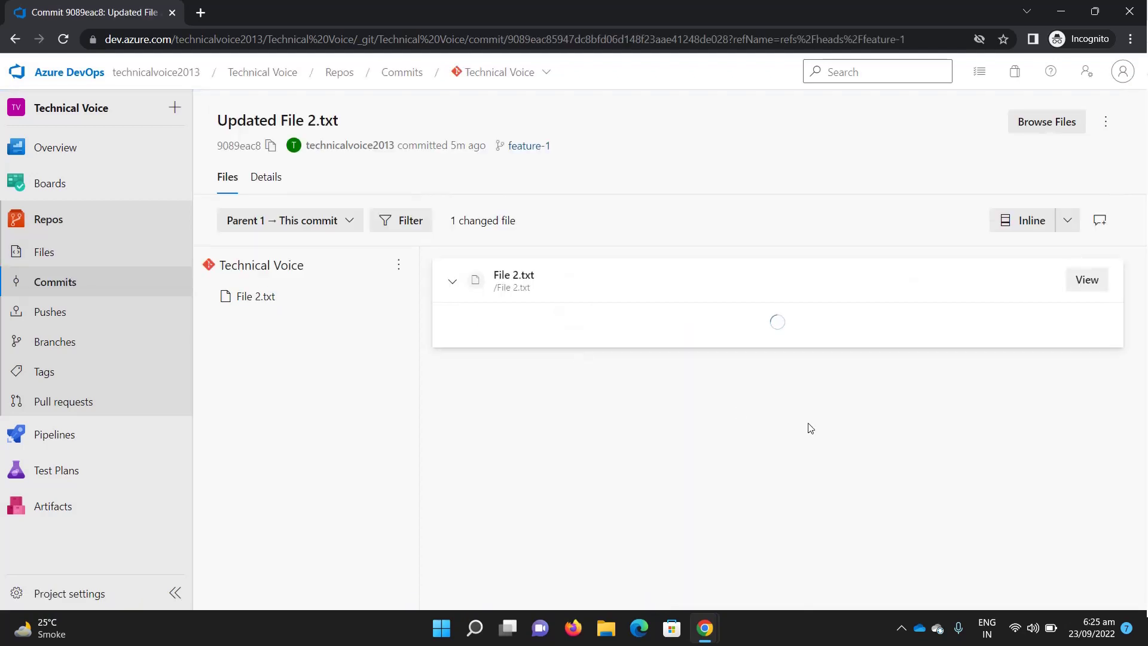
# Cherry-pick 'Updated File 2.txt' onto master, keeping topic branch 9089eac8-on-master.
pyautogui.click(1106, 127)
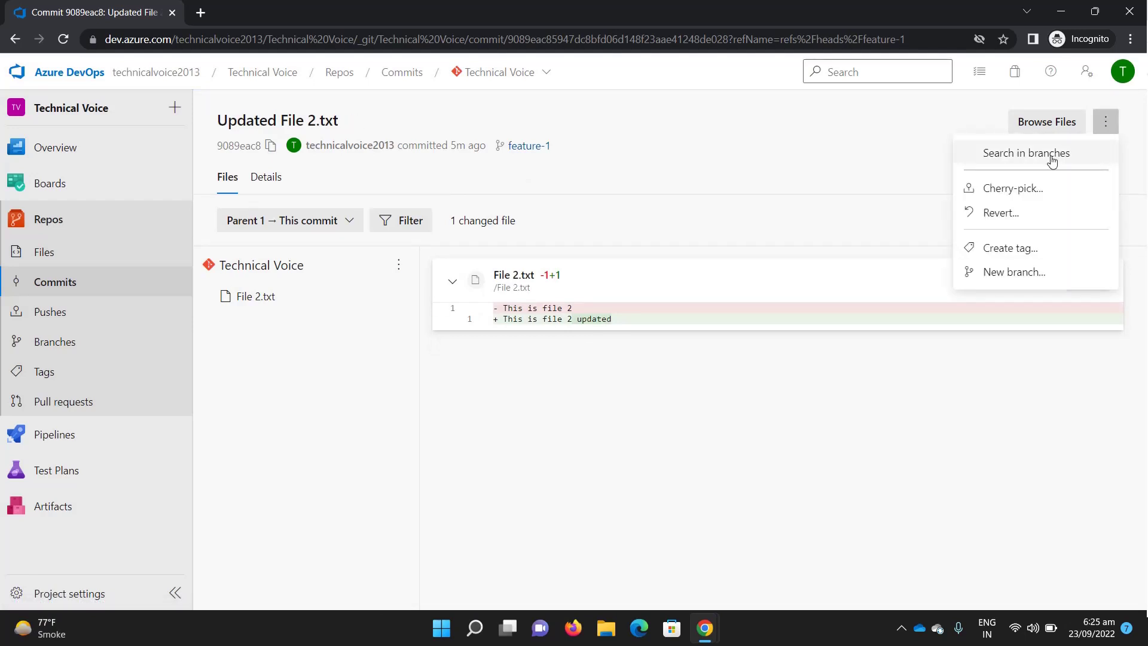
pyautogui.click(1013, 190)
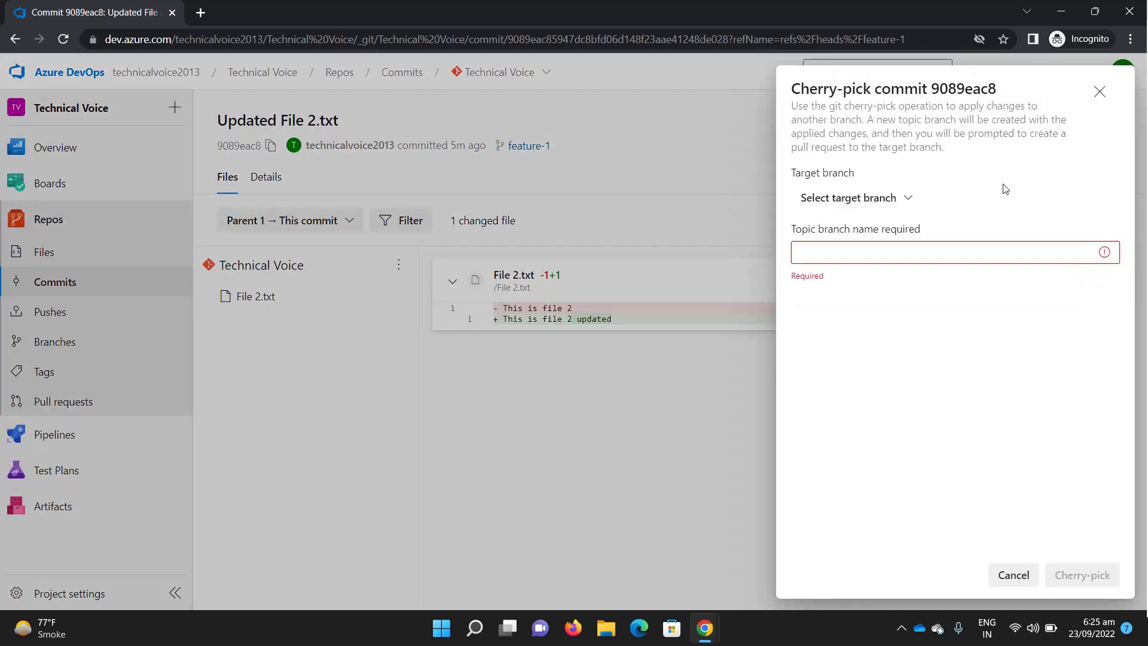
pyautogui.click(871, 250)
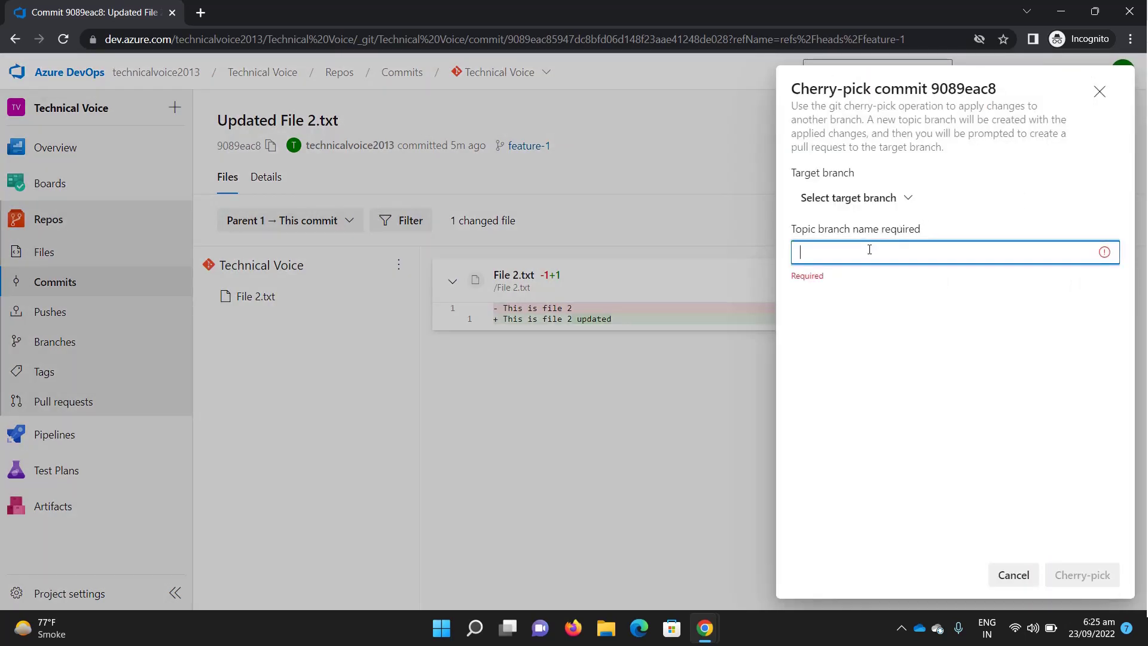
pyautogui.click(899, 207)
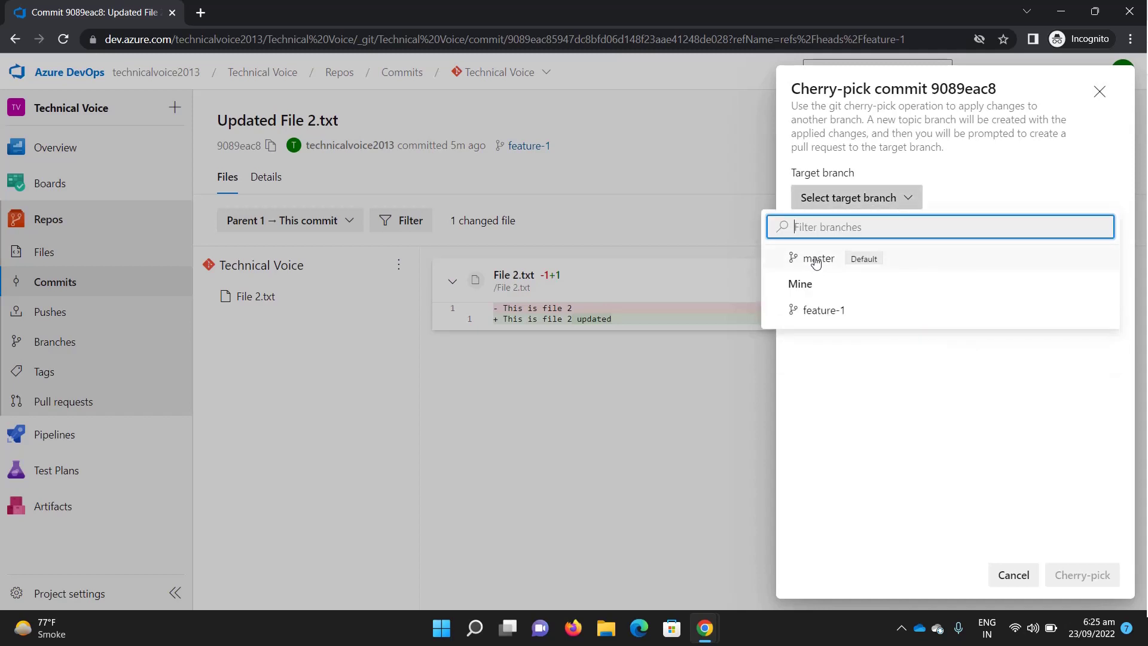
pyautogui.click(816, 260)
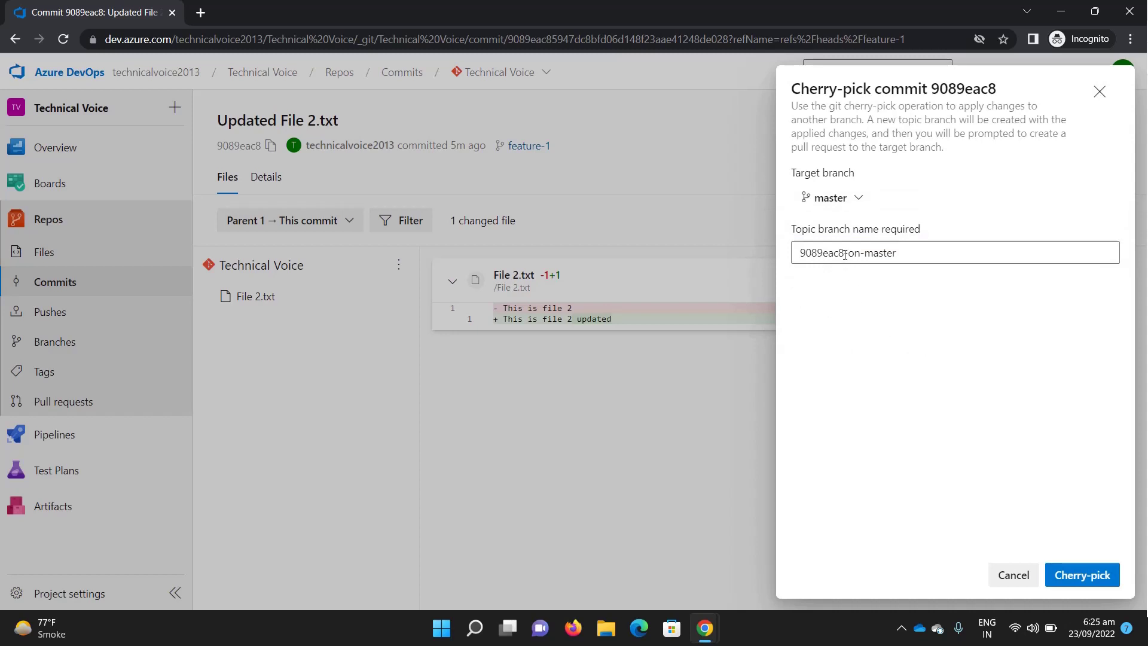
pyautogui.click(1084, 574)
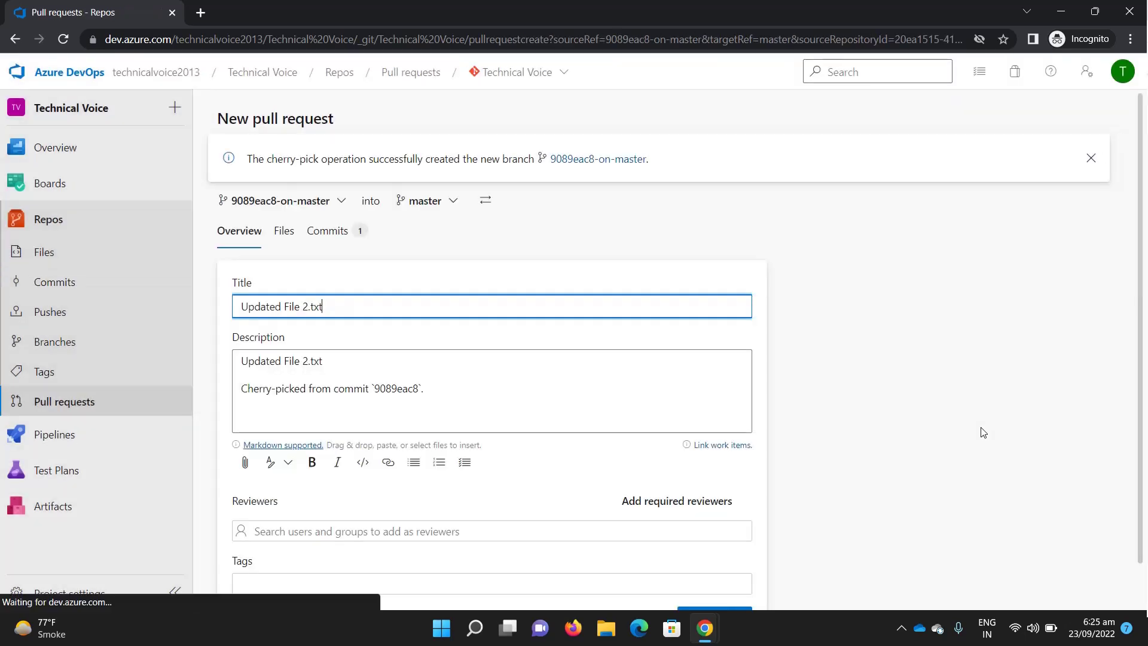
pyautogui.scroll(-2, 492, 280)
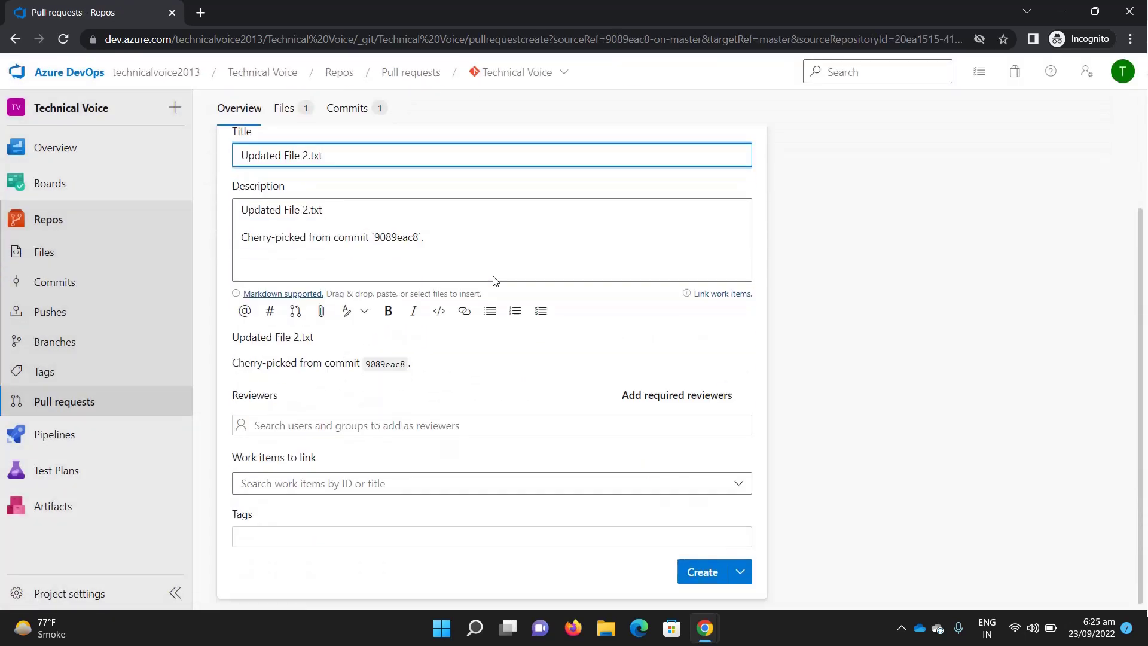
pyautogui.scroll(2, 437, 379)
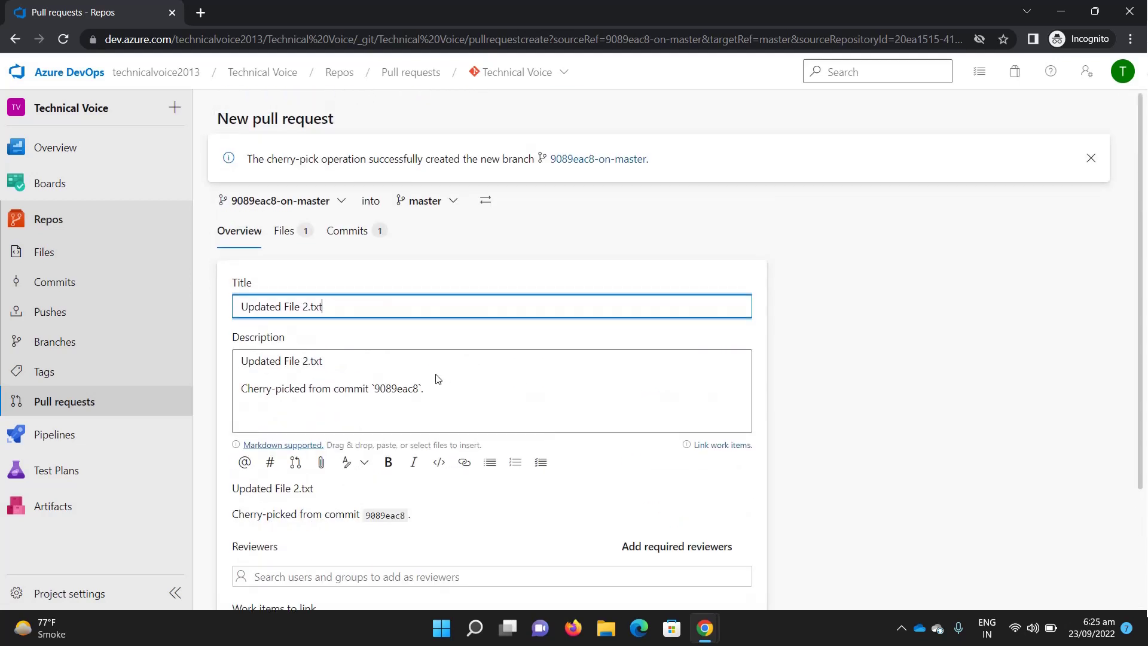
pyautogui.scroll(-2, 615, 332)
pyautogui.scroll(2, 611, 331)
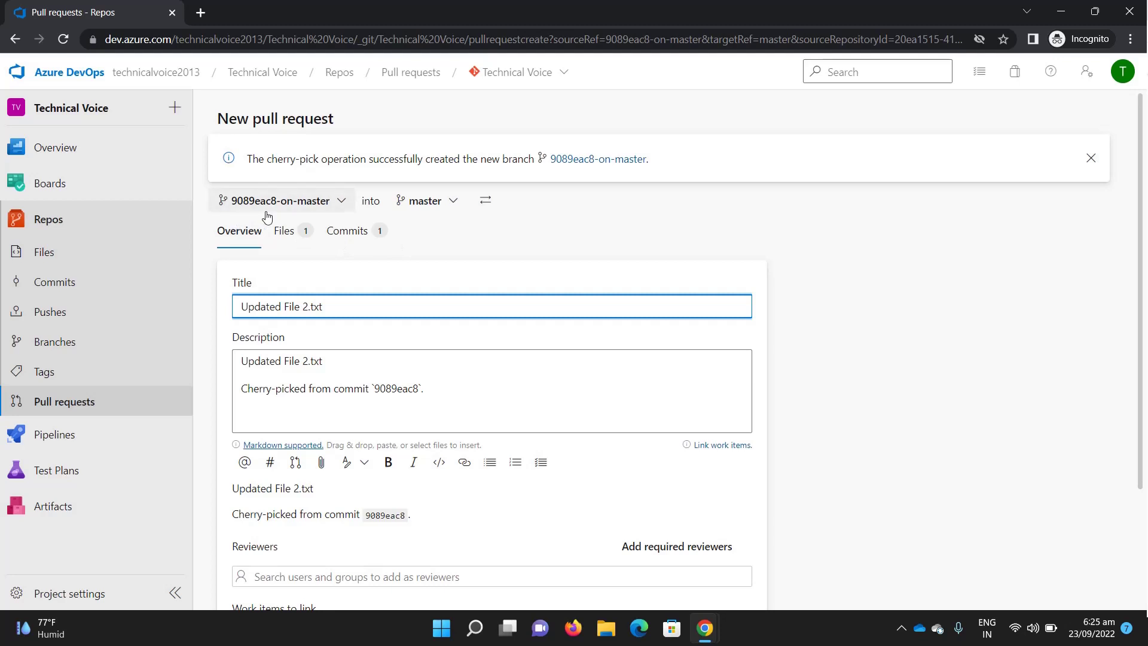
pyautogui.scroll(-2, 825, 314)
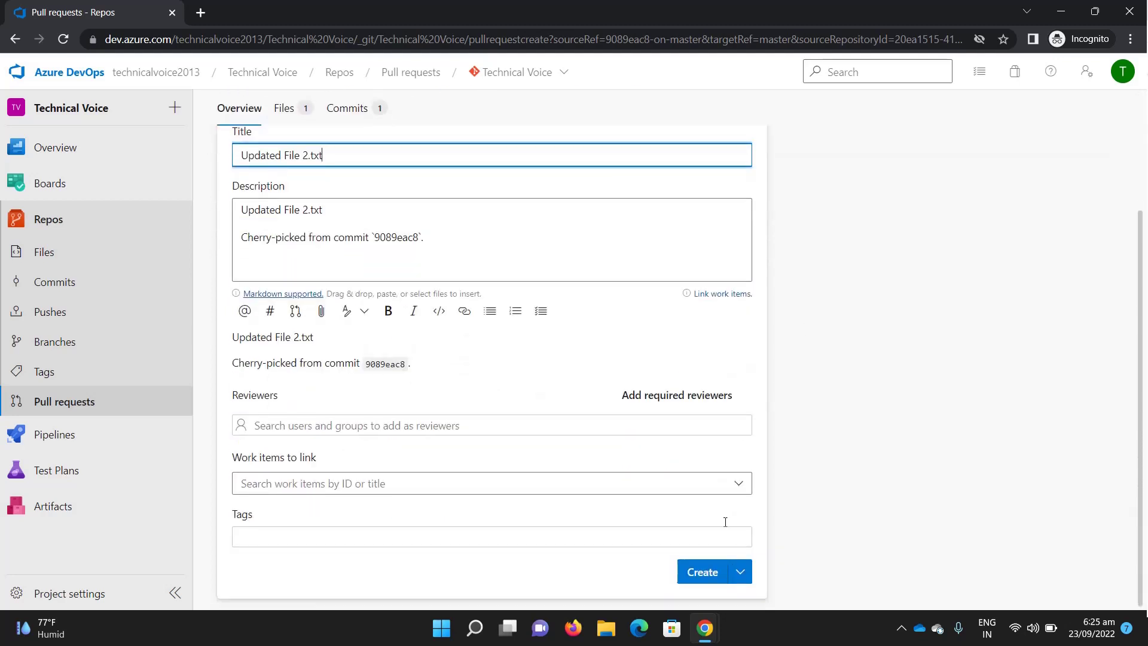
# Create pull request 'Updated File 2.txt' from 9089eac8-on-master into master.
pyautogui.click(706, 574)
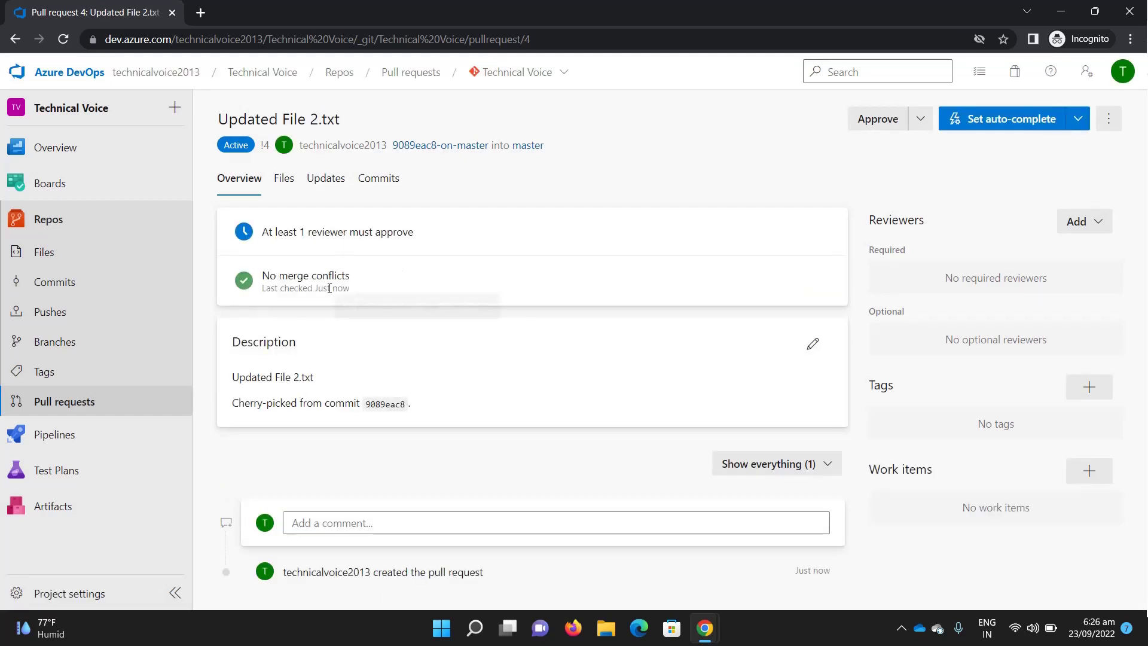
# Review pull request 4's File 2.txt change and approve it.
pyautogui.click(284, 179)
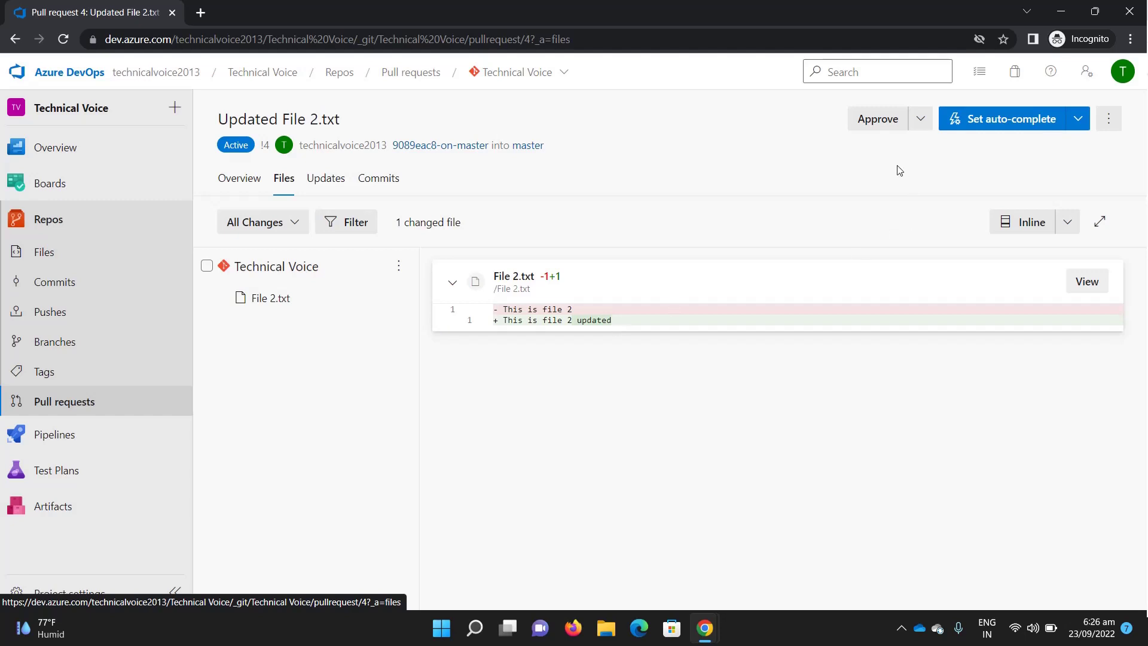
pyautogui.click(875, 120)
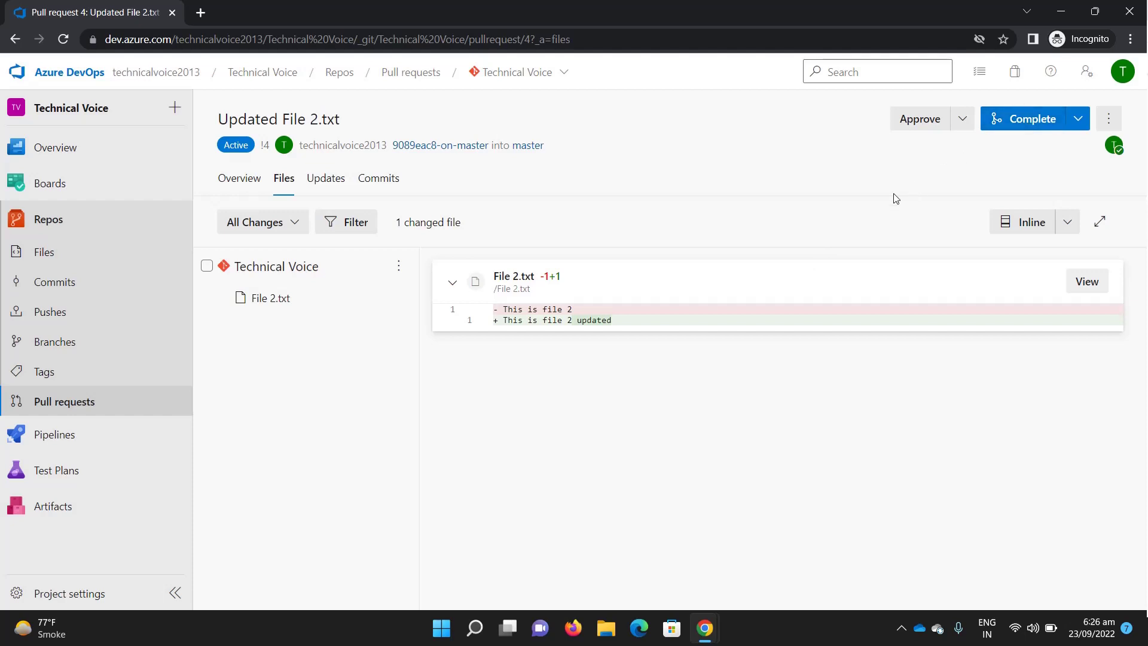
# Complete pull request 4, confirming the merge into master.
pyautogui.click(1078, 120)
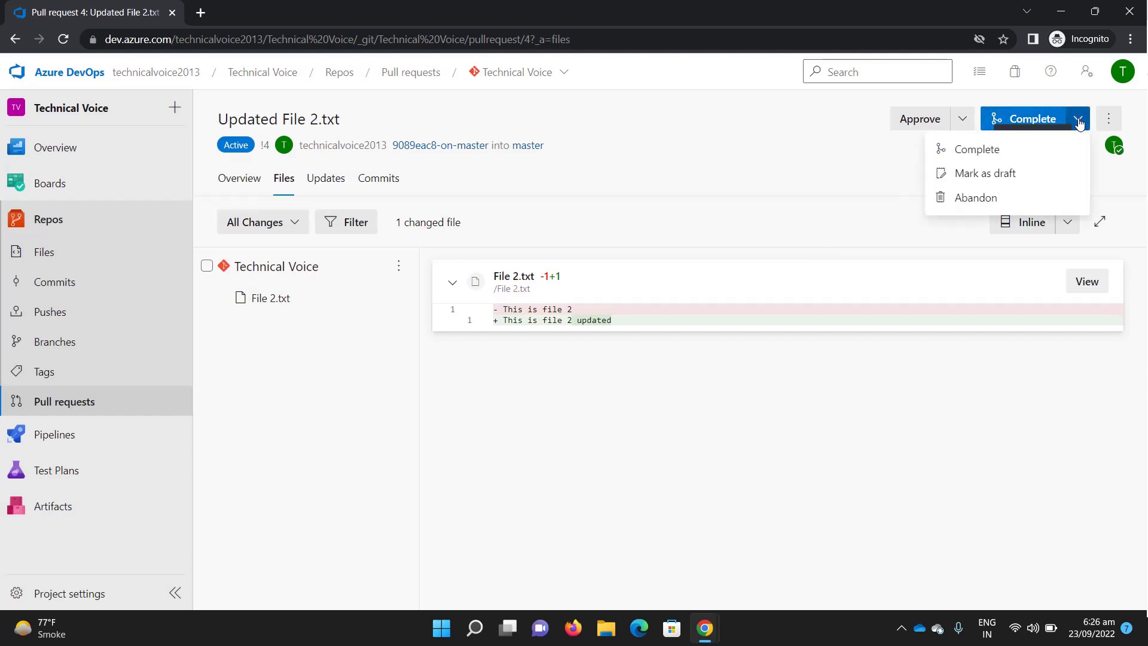
pyautogui.click(907, 126)
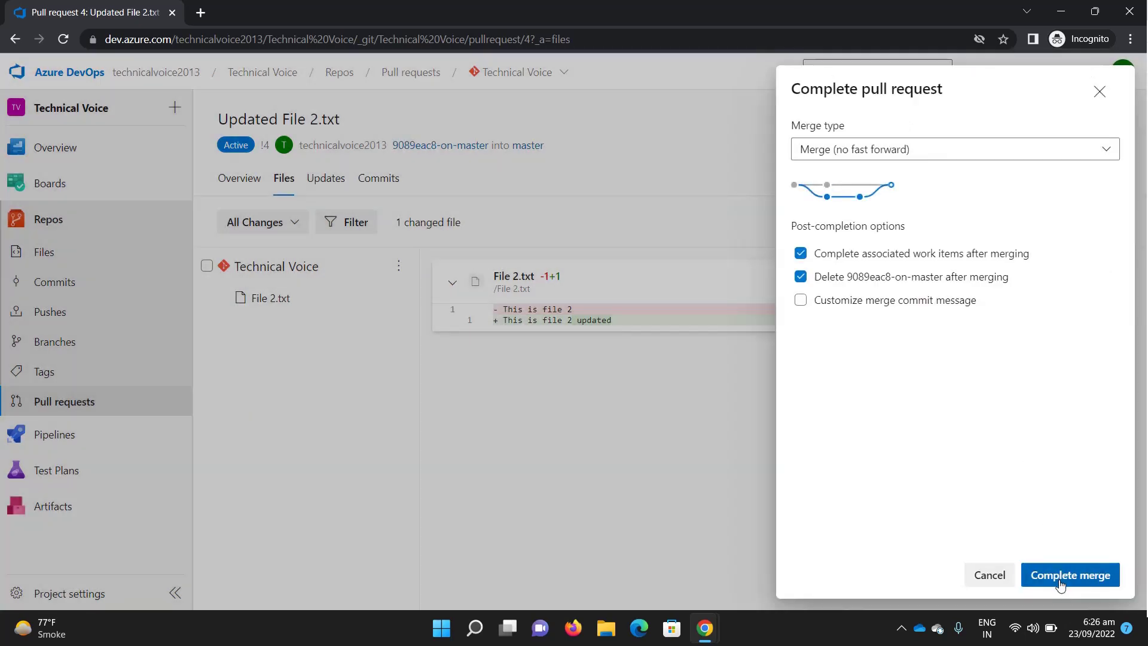
pyautogui.click(1061, 583)
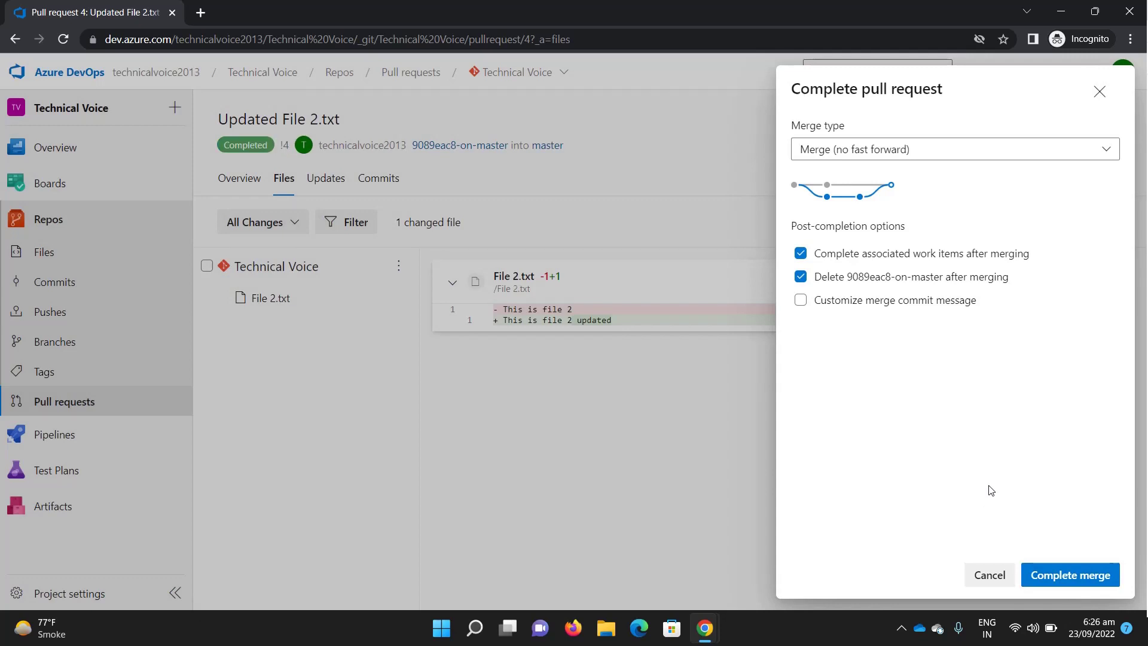
pyautogui.click(1069, 581)
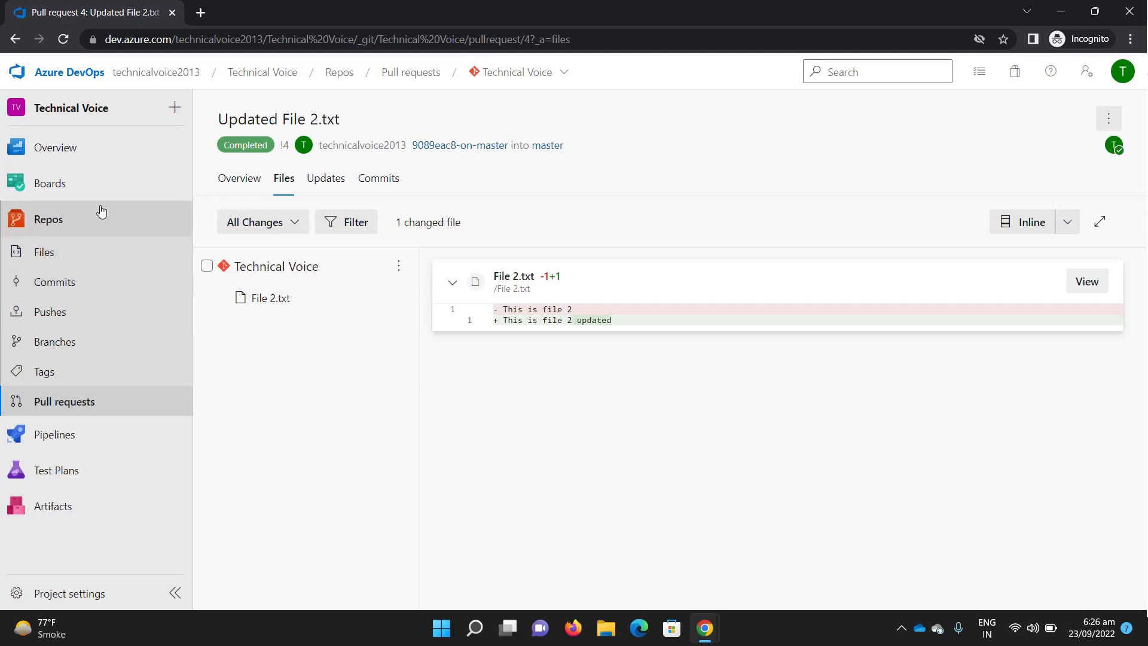
# Open master's File 2.txt and highlight its line 'This is file 2 updated'.
pyautogui.click(54, 351)
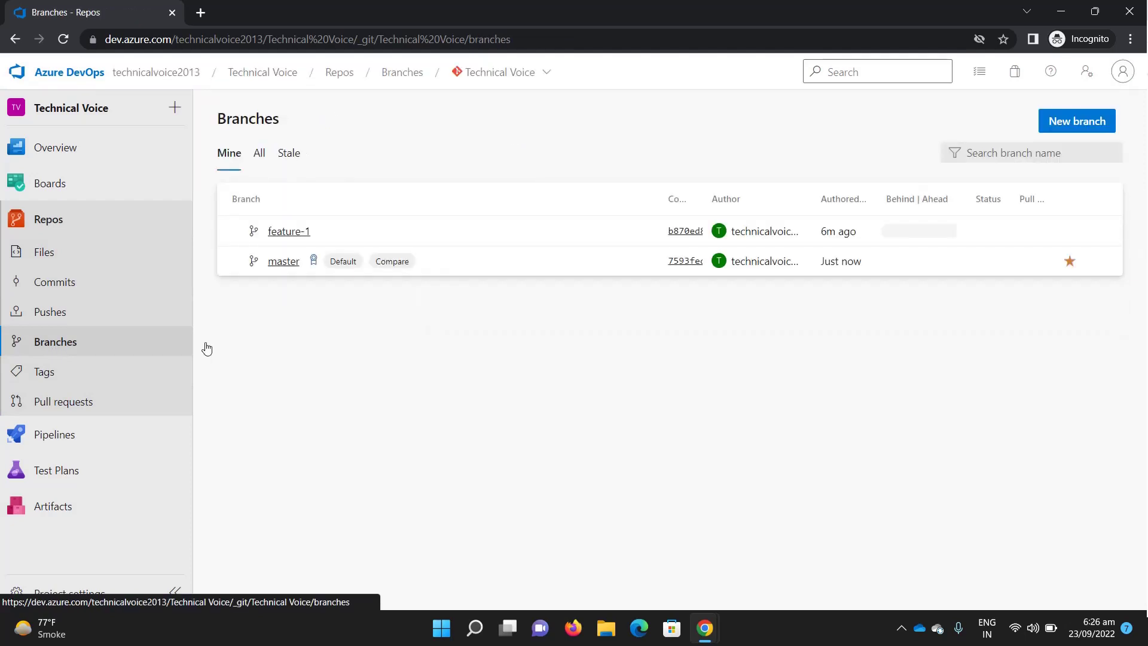
pyautogui.click(284, 267)
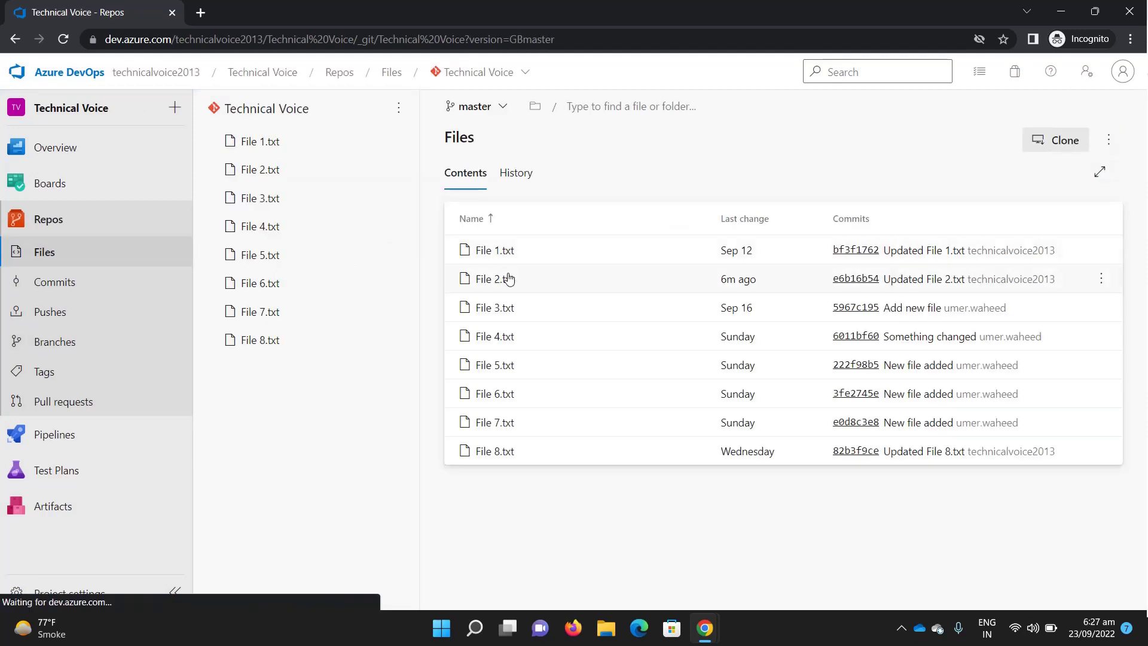
pyautogui.click(502, 282)
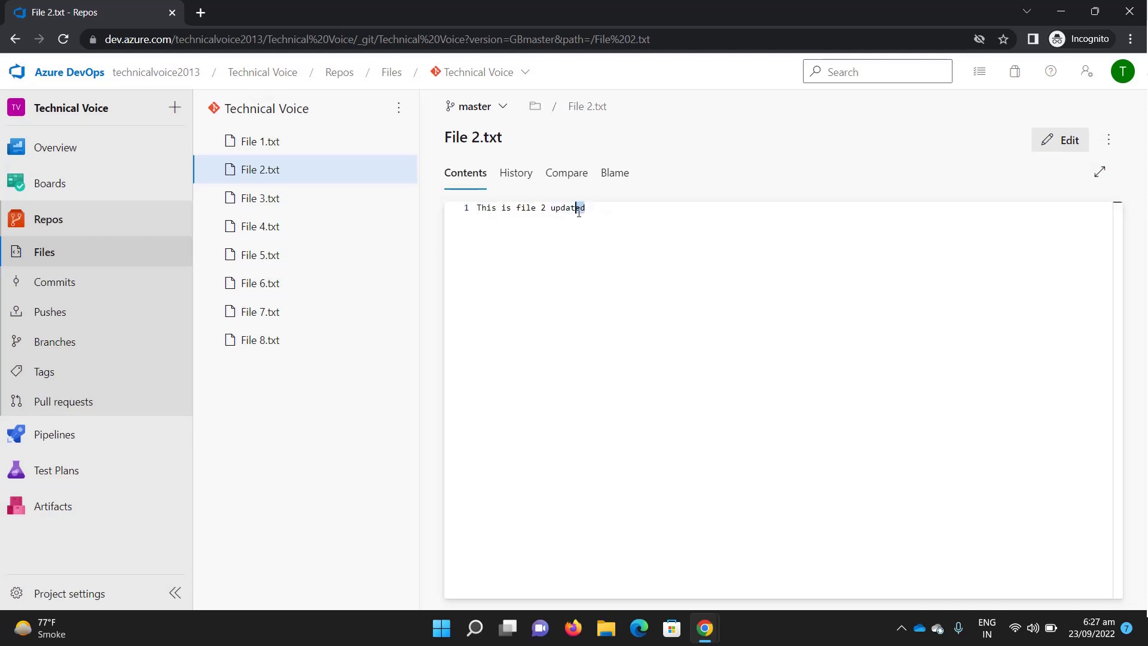
pyautogui.moveTo(585, 207); pyautogui.dragTo(467, 207)
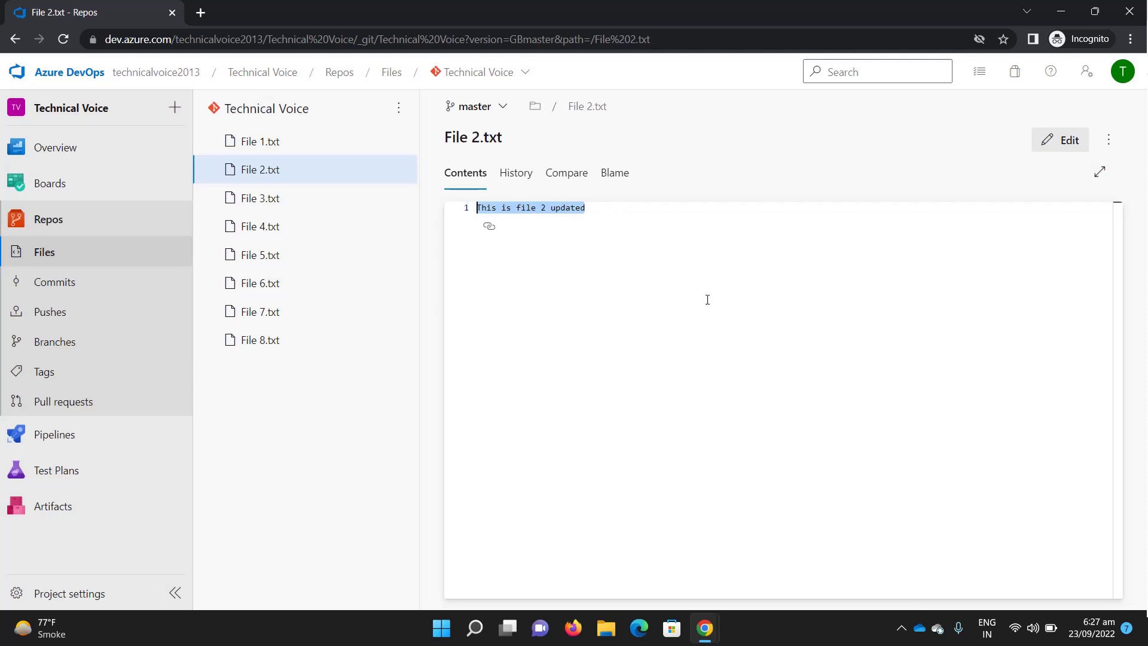